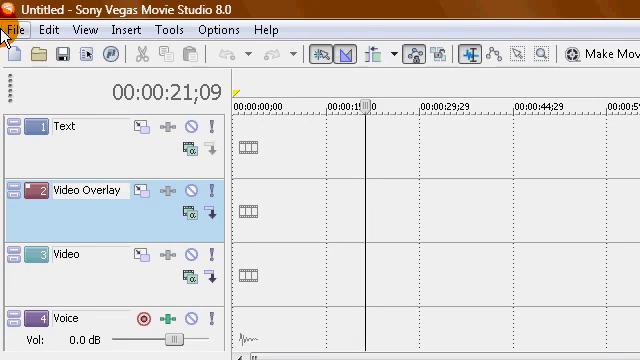
Set the project's video size to a custom 640×360 at 29.970 fps and apply it
left_click(12, 30)
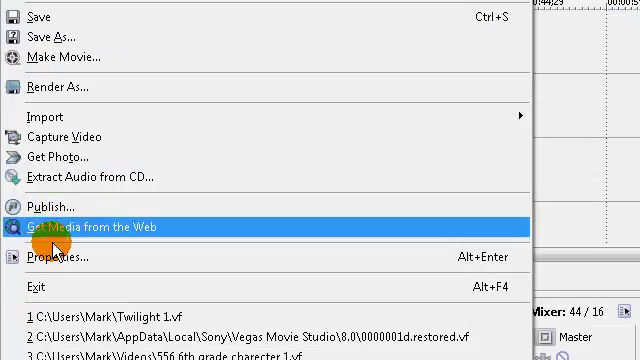
left_click(66, 262)
double_click(392, 95)
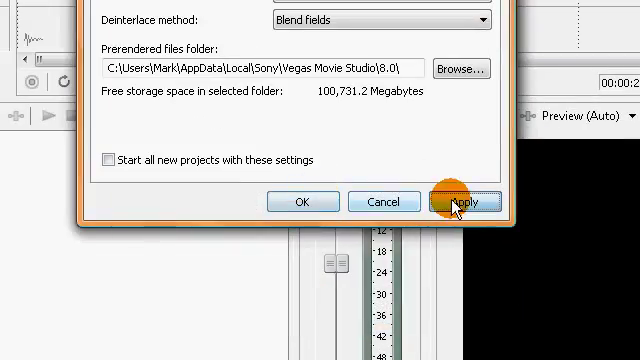
left_click(460, 204)
left_click(302, 202)
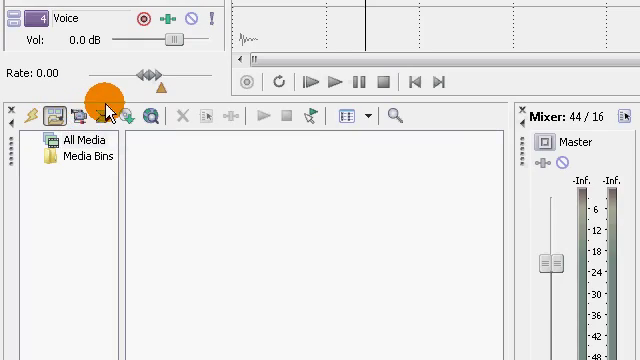
Import the clip 100_4329.MOV into Project Media
left_click(105, 105)
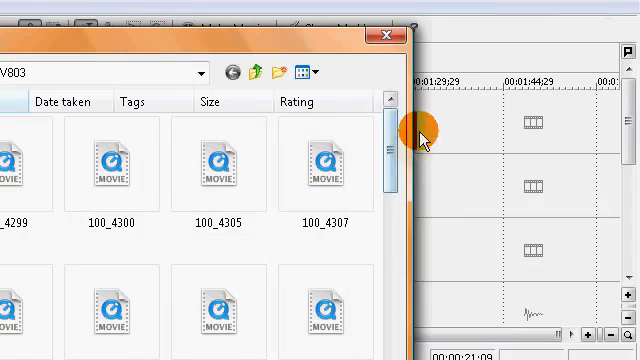
left_click_drag(389, 140, 389, 260)
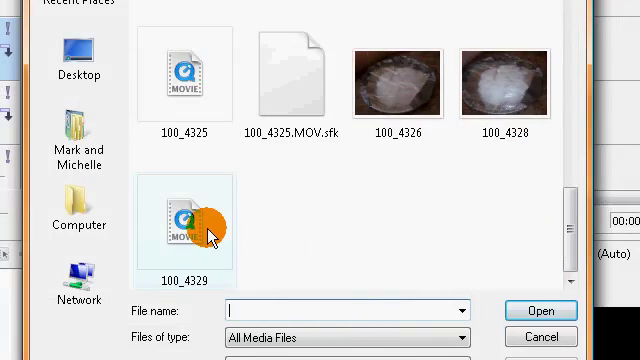
double_click(189, 238)
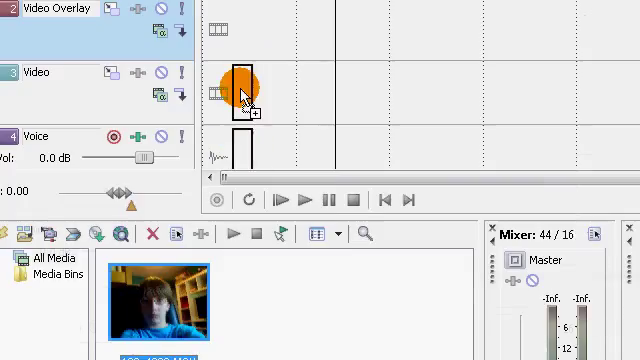
Drag 100_4329.MOV onto the start of the Video track and play the timeline
left_click_drag(188, 160, 200, 178)
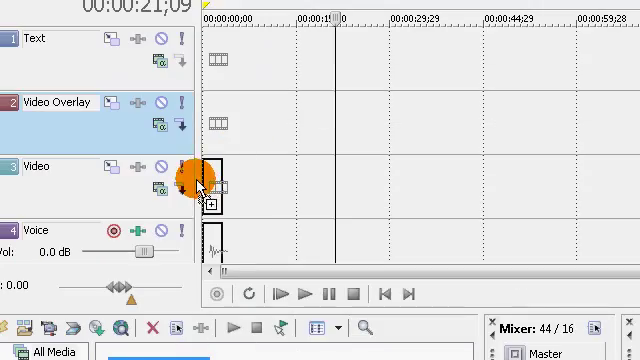
left_click(283, 178)
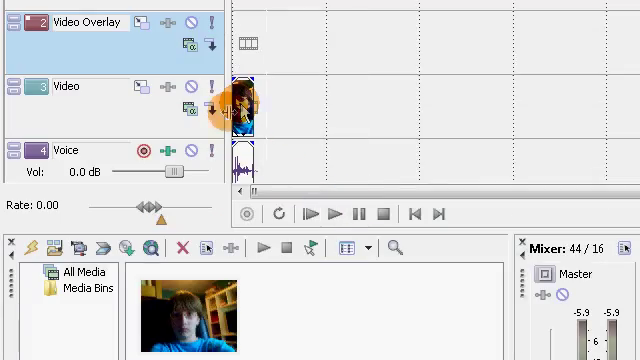
Uncheck Maintain Aspect Ratio in the clip's Switches, then play and pause to check the preview
right_click(240, 103)
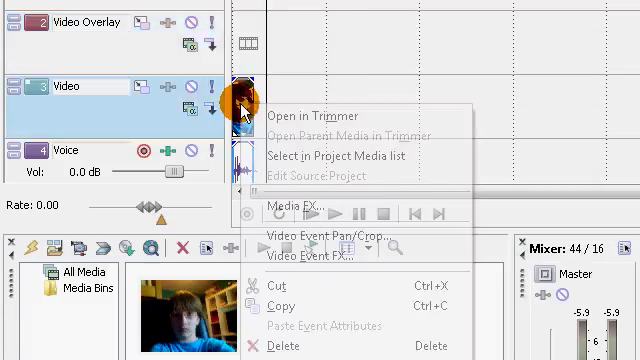
mouse_move(185, 196)
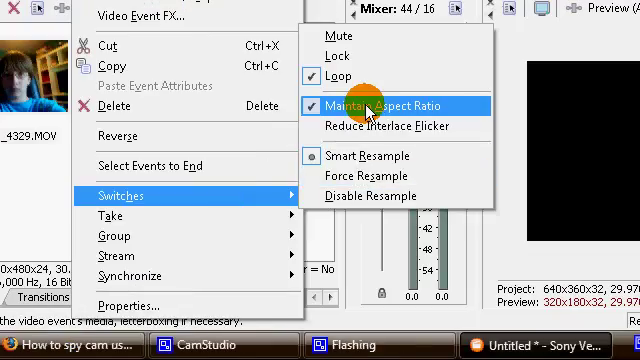
left_click(375, 106)
left_click(311, 167)
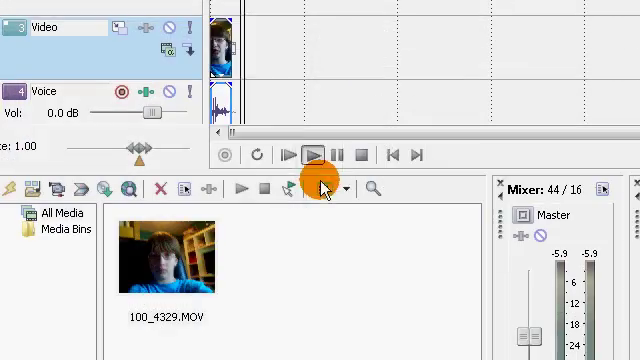
left_click(338, 156)
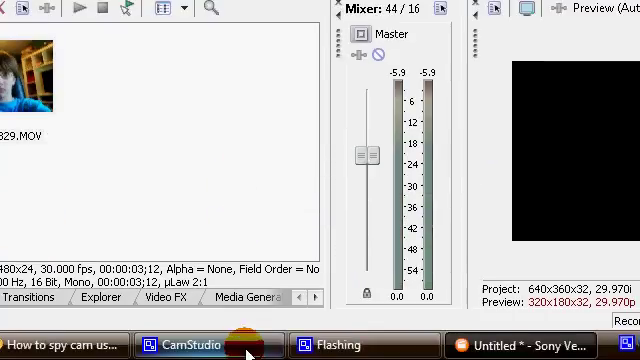
Bring the CamStudio recorder window to the front from the taskbar
left_click(243, 347)
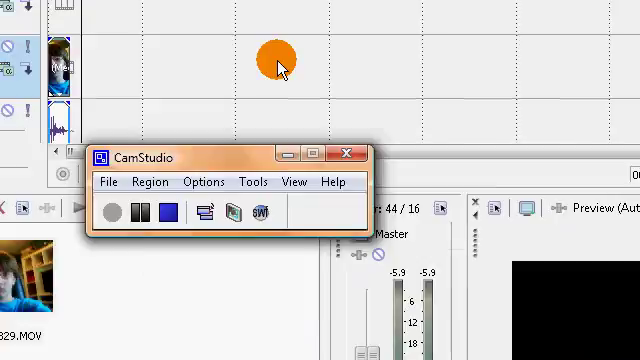